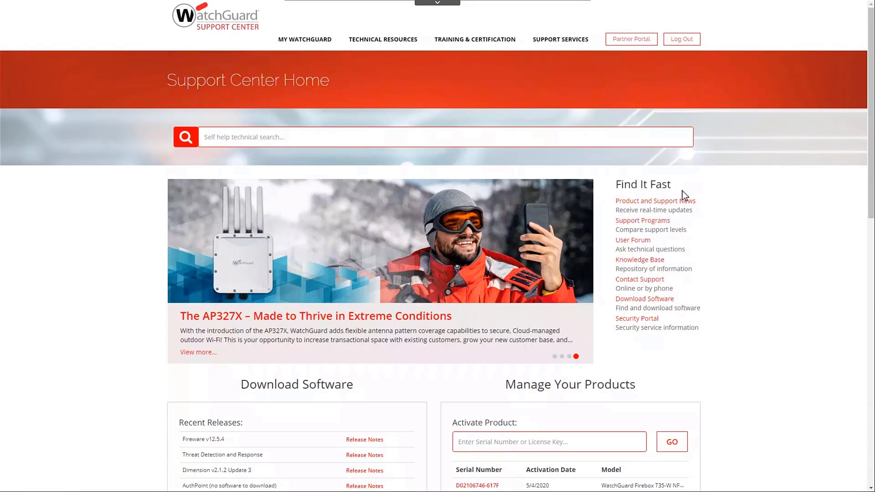
Open Manage DNSWatch from the MY WATCHGUARD menu in the Support Center.
mouse_move(300, 42)
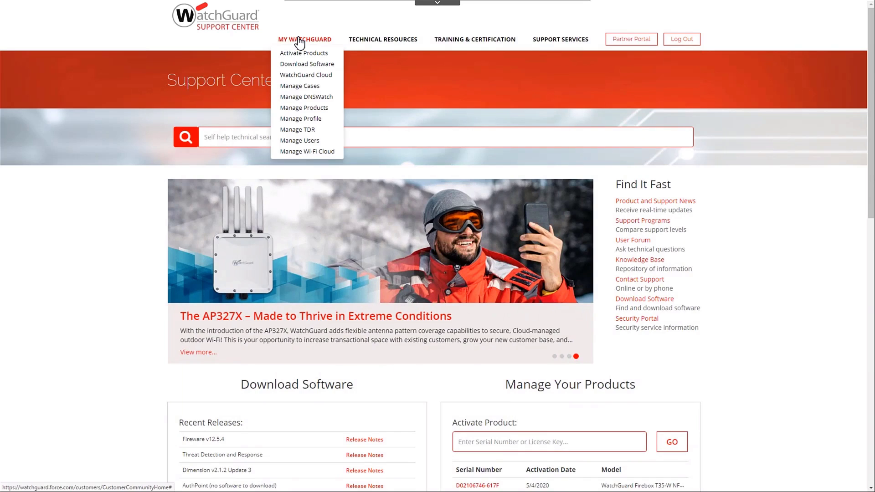
left_click(296, 97)
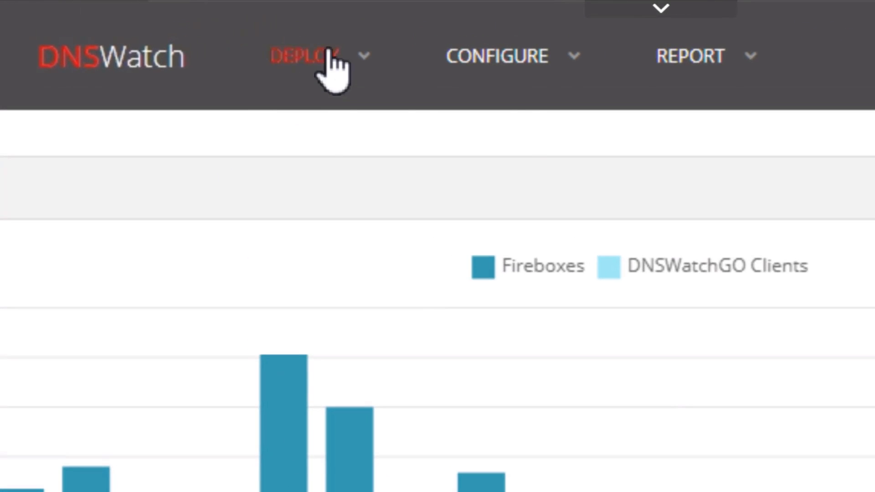
Download the DNSWatchGO installer from Deploy > DNSWatchGO Clients and copy the account API token.
left_click(330, 54)
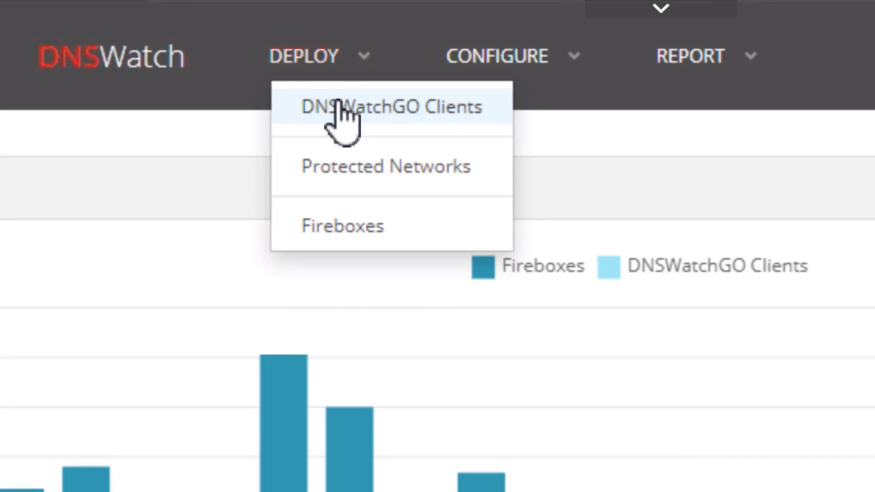
left_click(339, 119)
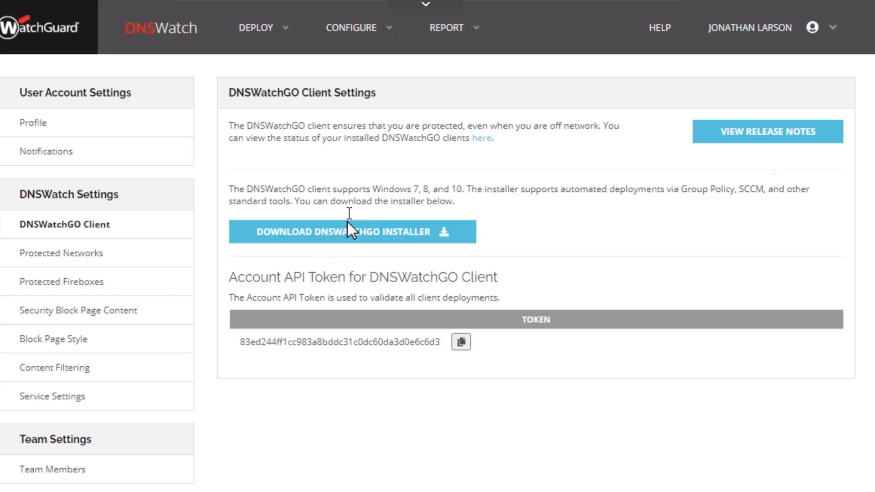
left_click(347, 235)
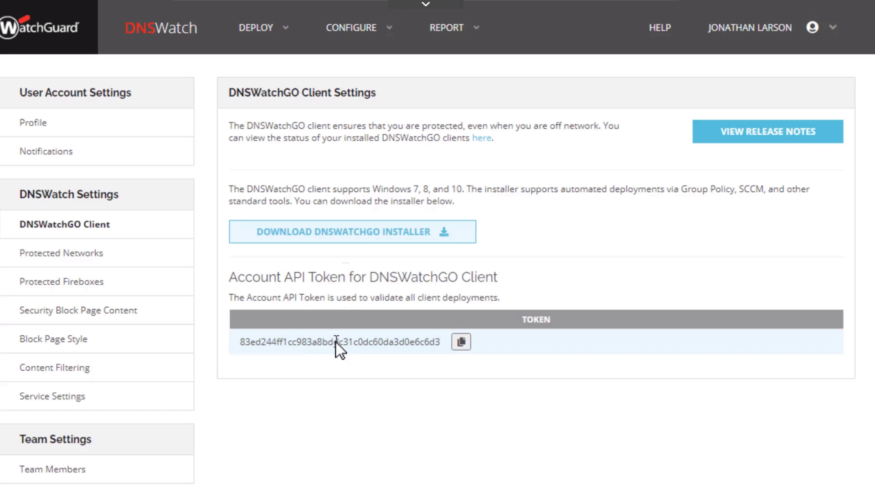
left_click(461, 343)
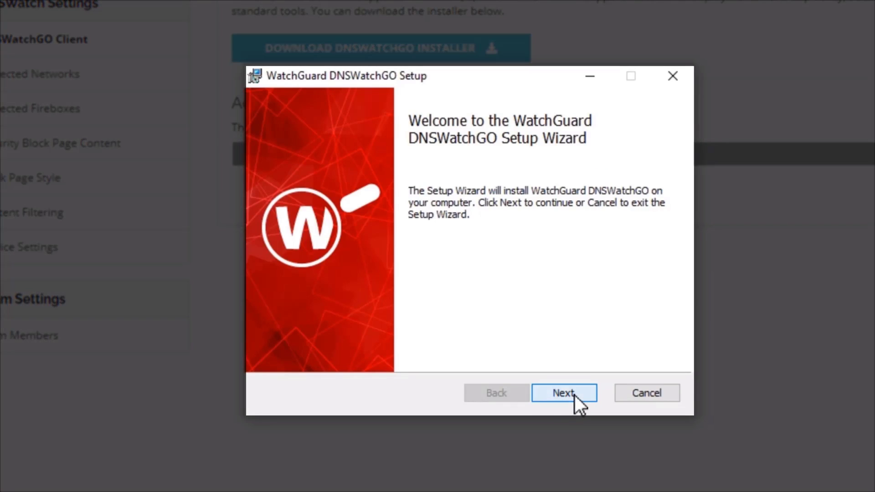
Install DNSWatchGO, accepting the license terms and pasting the account API token.
left_click(563, 392)
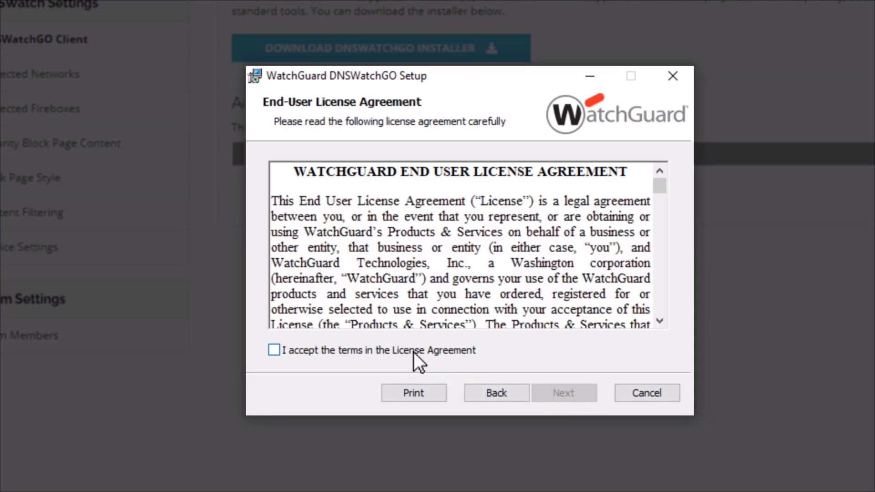
left_click(413, 351)
left_click(566, 391)
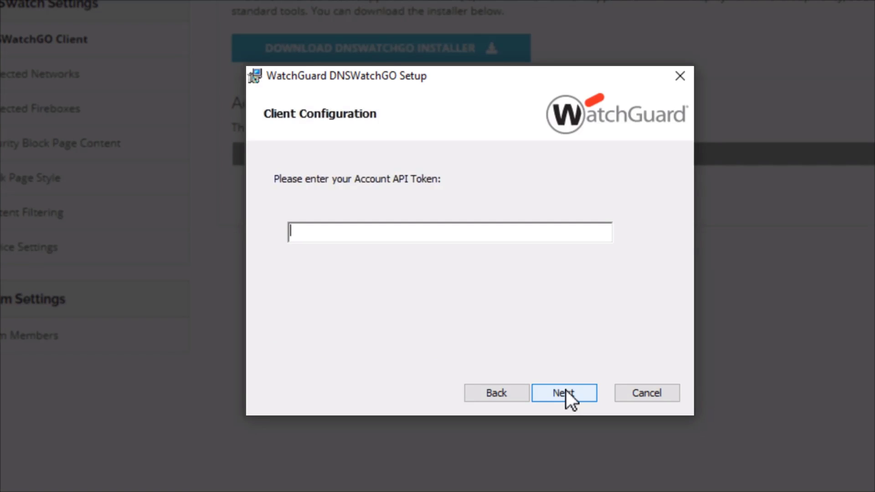
key("ctrl+v")
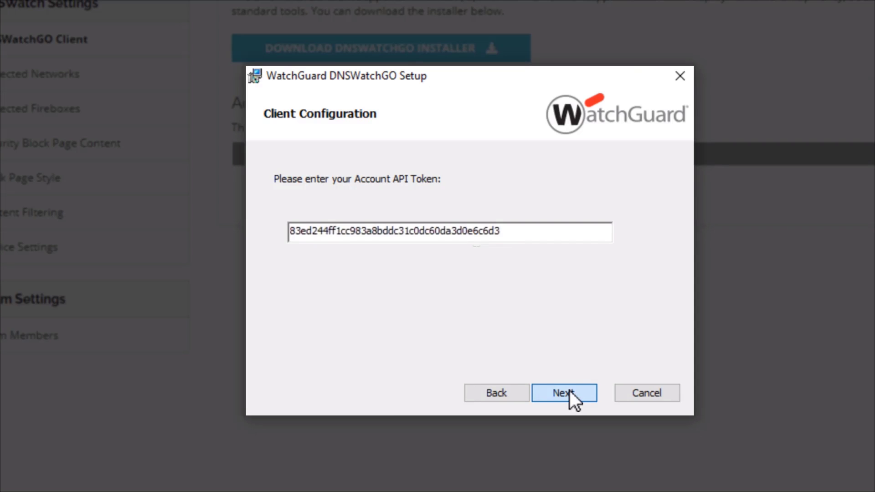
left_click(565, 393)
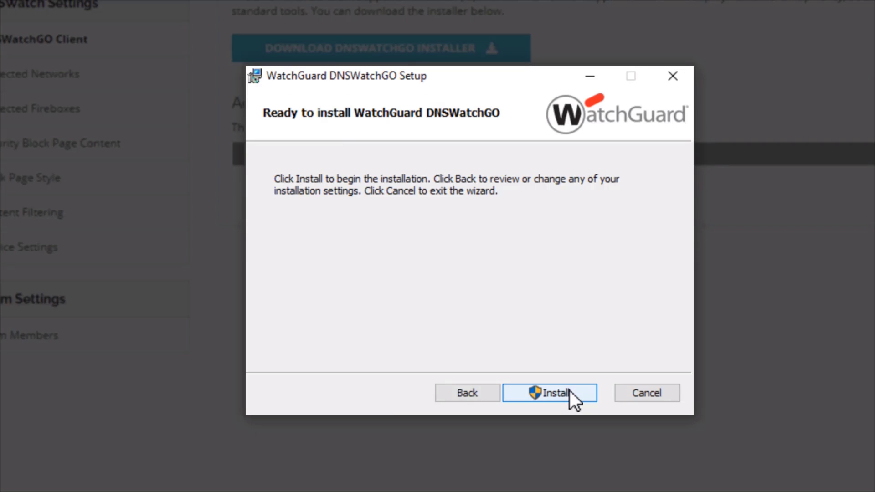
left_click(569, 390)
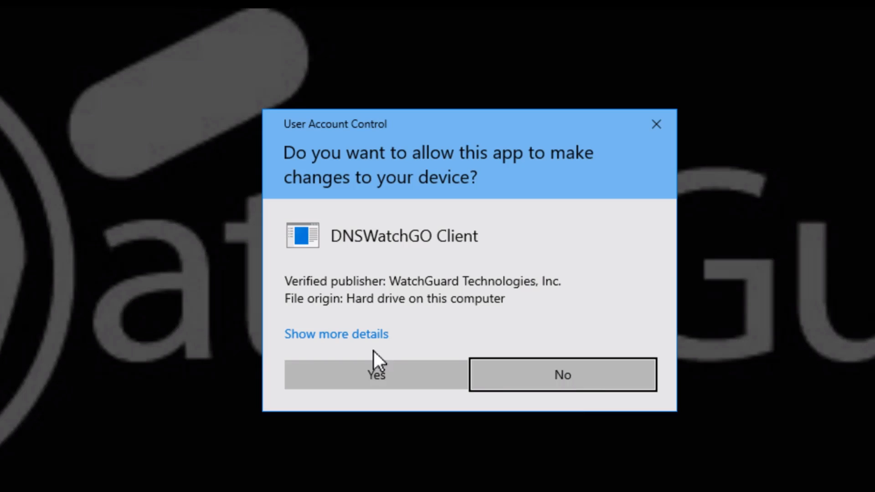
left_click(367, 382)
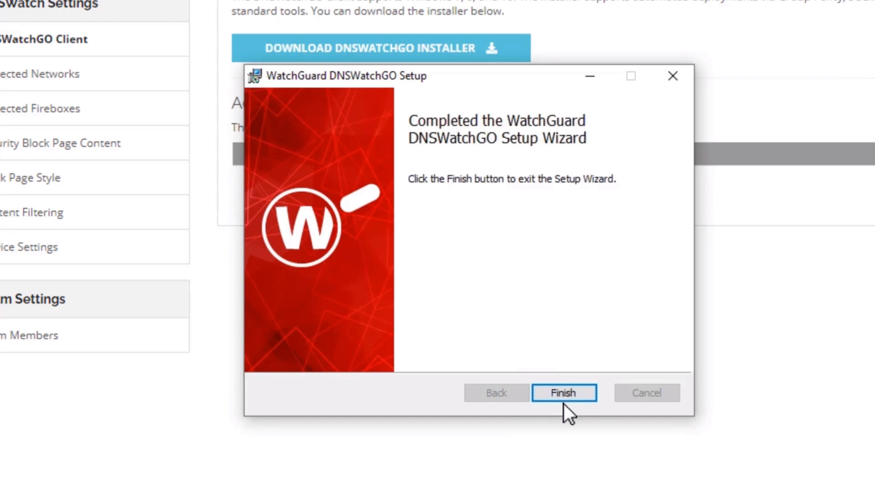
Finish setup and check the DNSWatchGO tray icon's protection status and options menu.
left_click(564, 395)
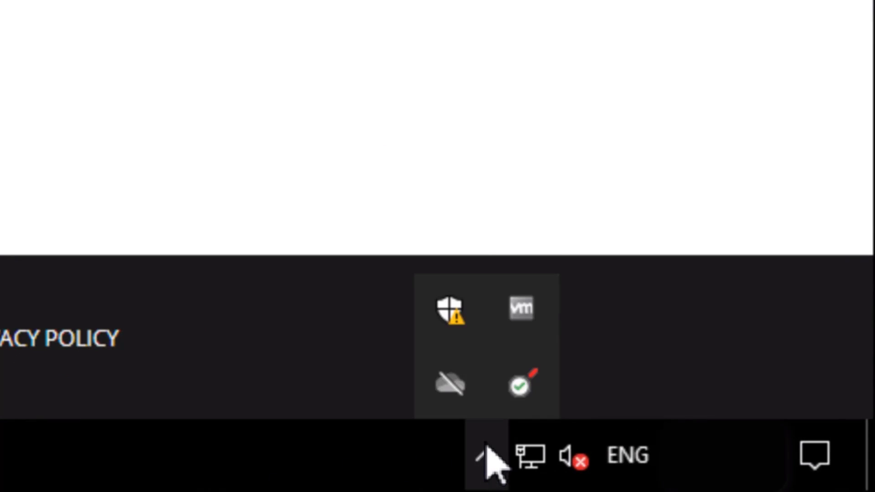
left_click(519, 383)
mouse_move(519, 385)
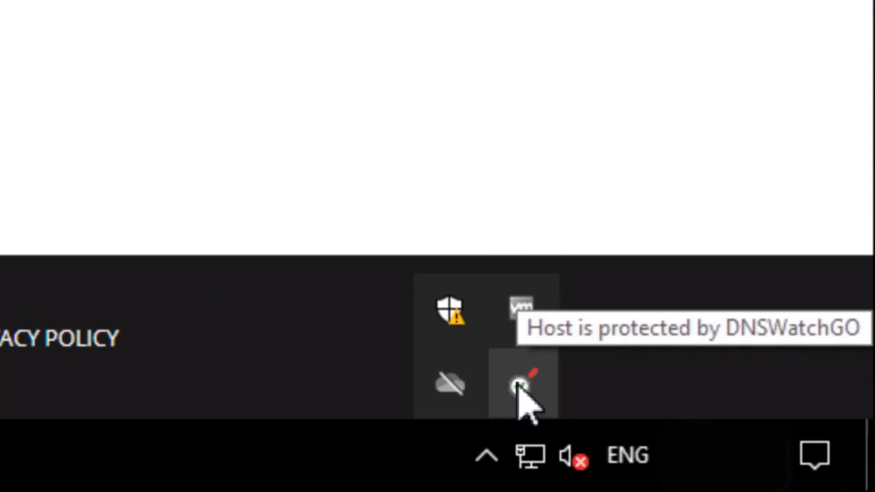
right_click(519, 386)
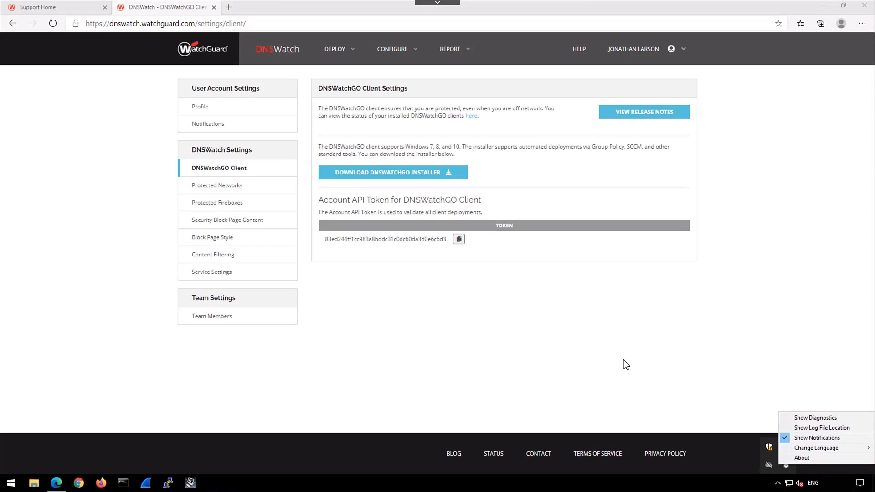
Go full screen and list Configure > Content Filtering Policies down to Training.
left_click(624, 365)
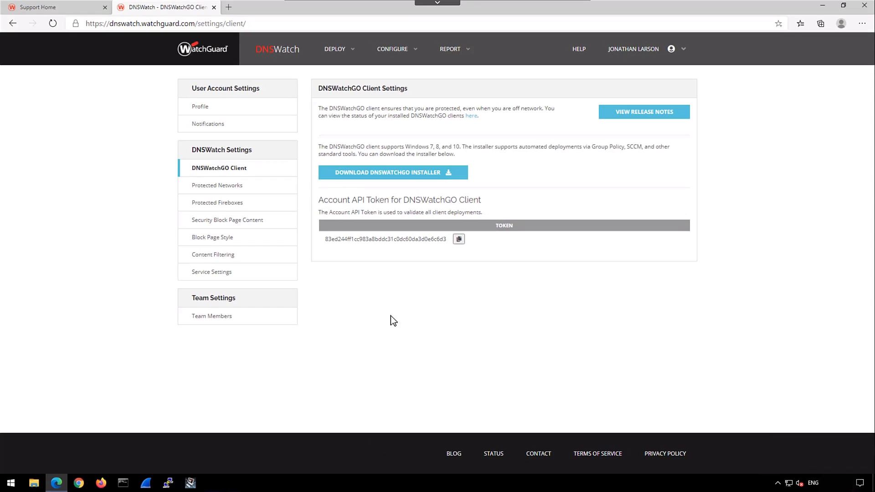
key("F11")
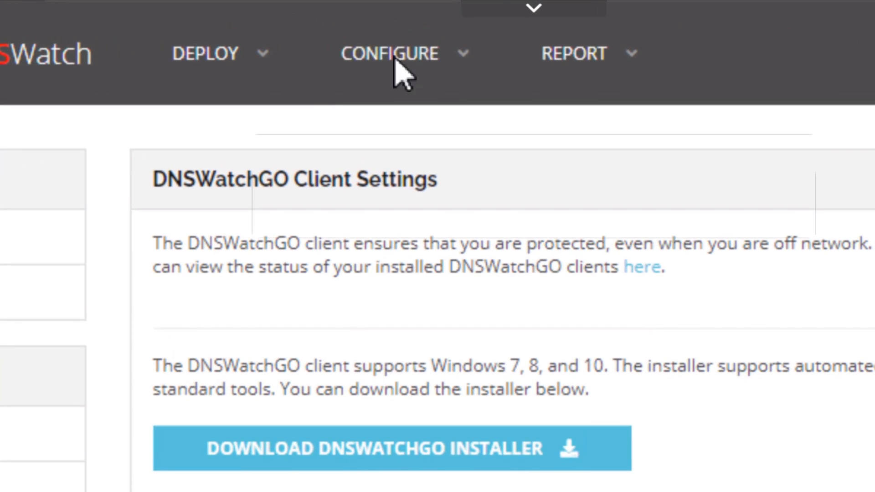
left_click(394, 59)
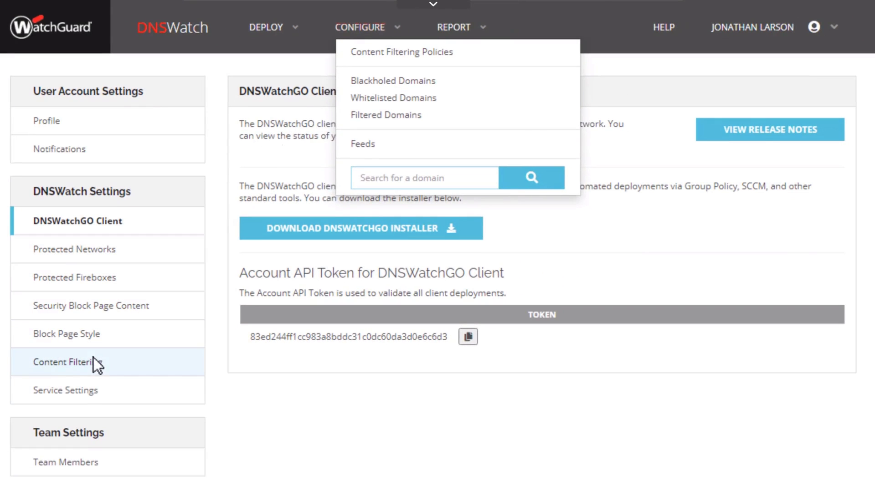
left_click(94, 358)
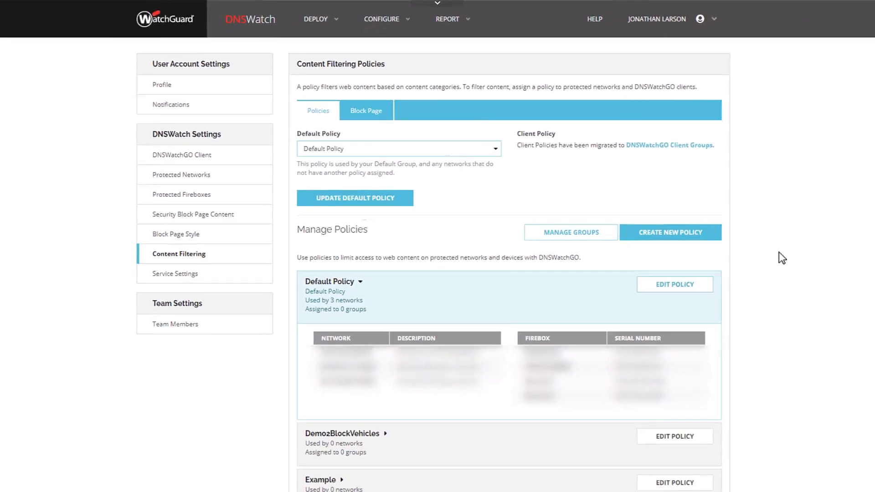
scroll(736, 221, "down", 4)
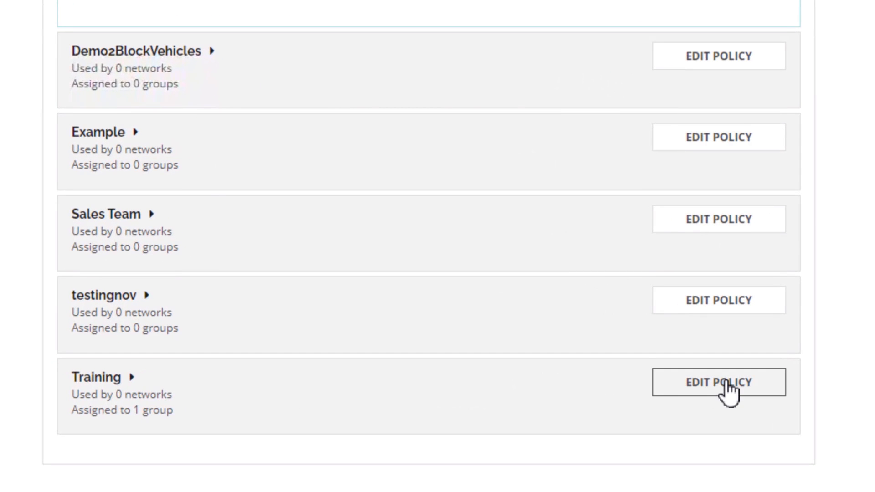
Edit the Training policy's content categories and expand the Security category.
left_click(726, 383)
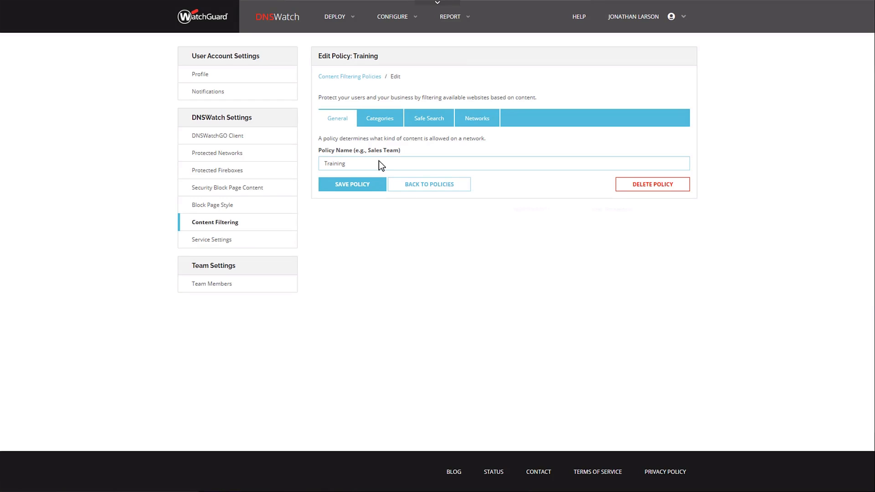
left_click(382, 116)
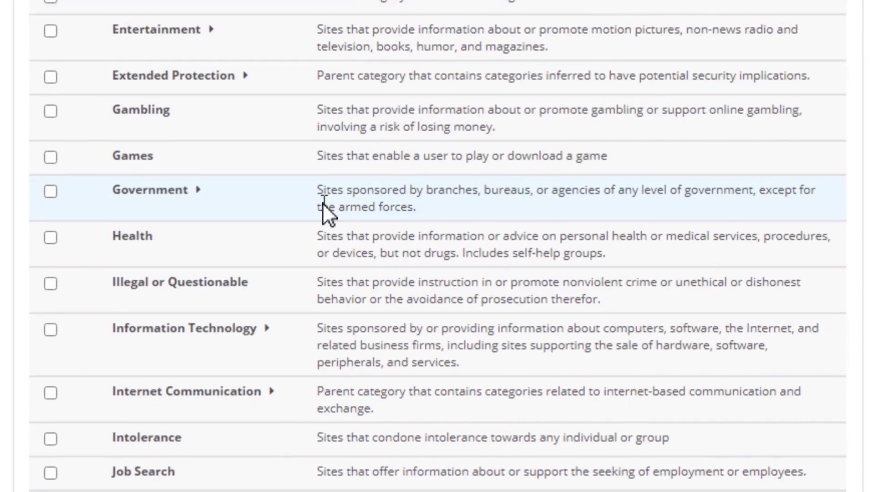
scroll(322, 202, "down", 8)
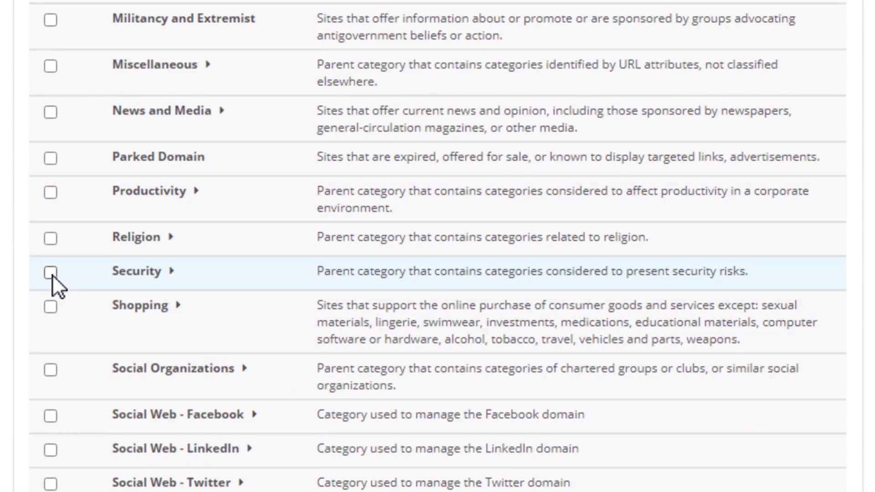
left_click(172, 272)
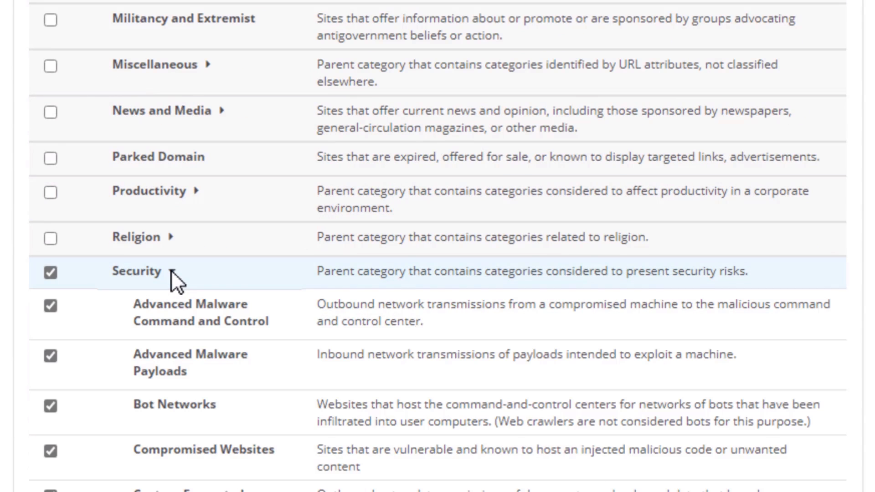
Review the categories, then view Safe Search with Google, YouTube, Bing and DuckDuckGo enabled.
scroll(437, 246, "down", 7)
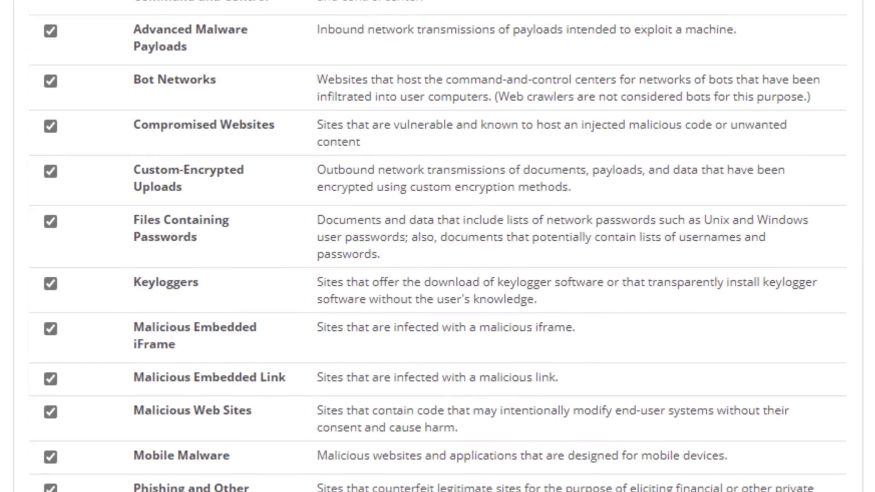
scroll(437, 246, "down", 3)
scroll(437, 246, "down", 15)
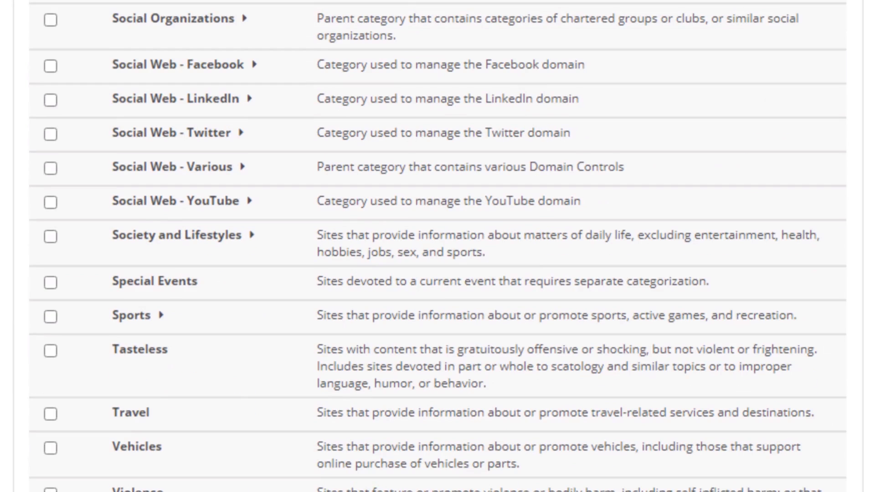
scroll(437, 246, "up", 20)
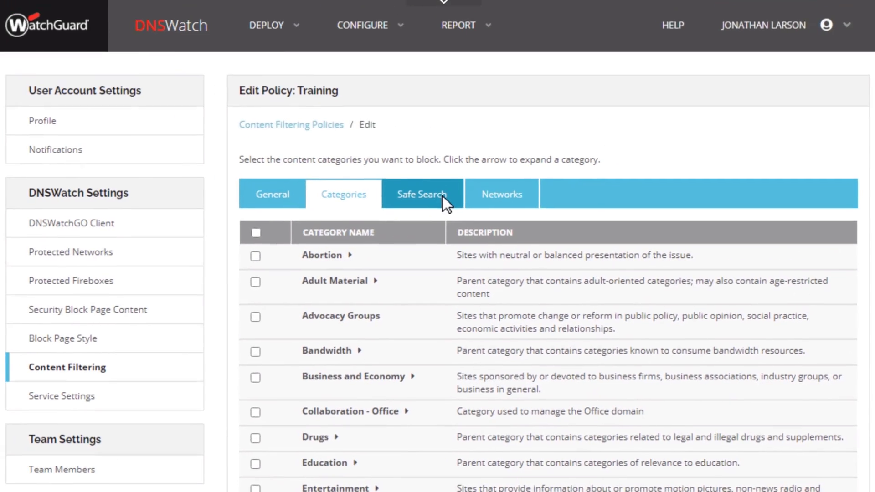
left_click(442, 196)
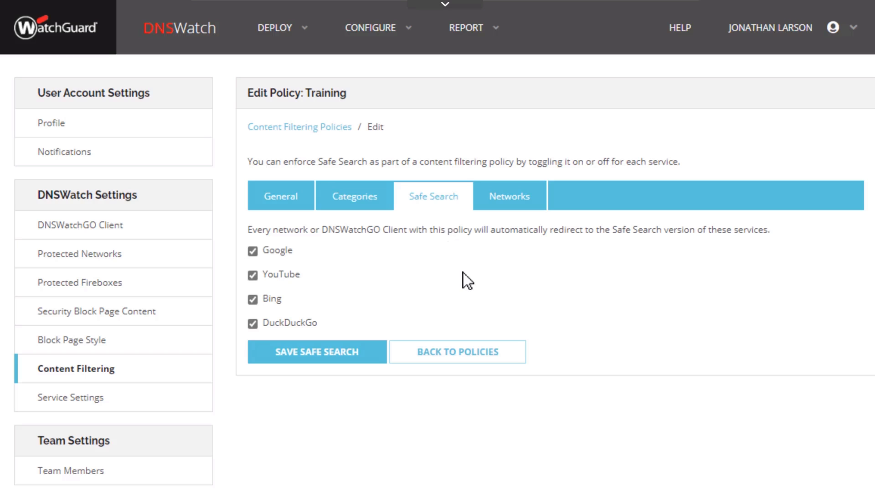
Save the Google, YouTube, Bing and DuckDuckGo Safe Search settings and return to the policies list.
left_click(300, 357)
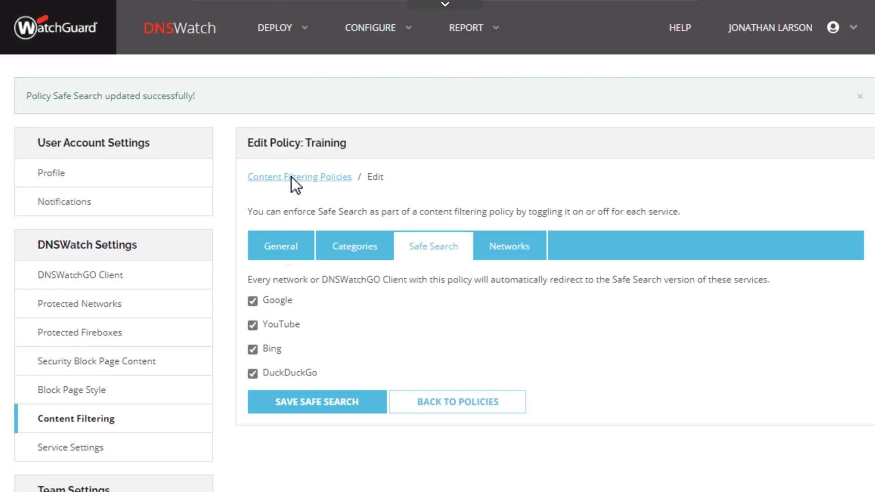
left_click(291, 177)
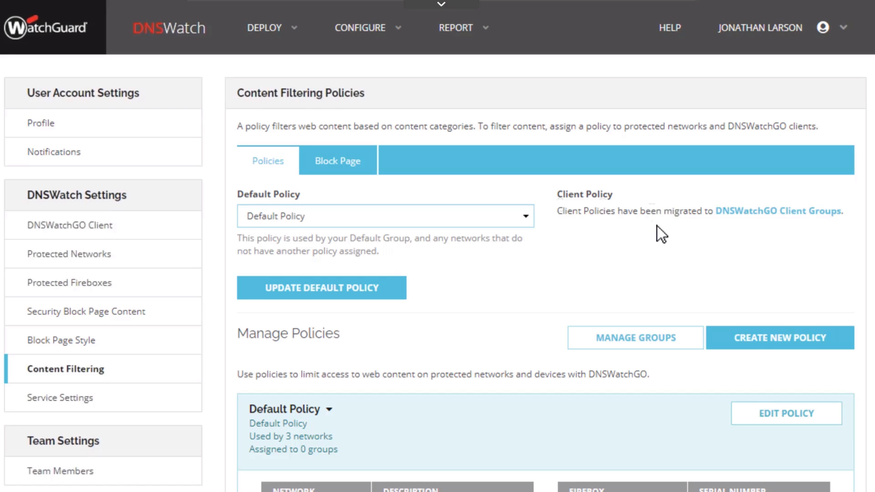
Open DNSWatchGO Client Groups from the Client Policy section.
left_click(786, 212)
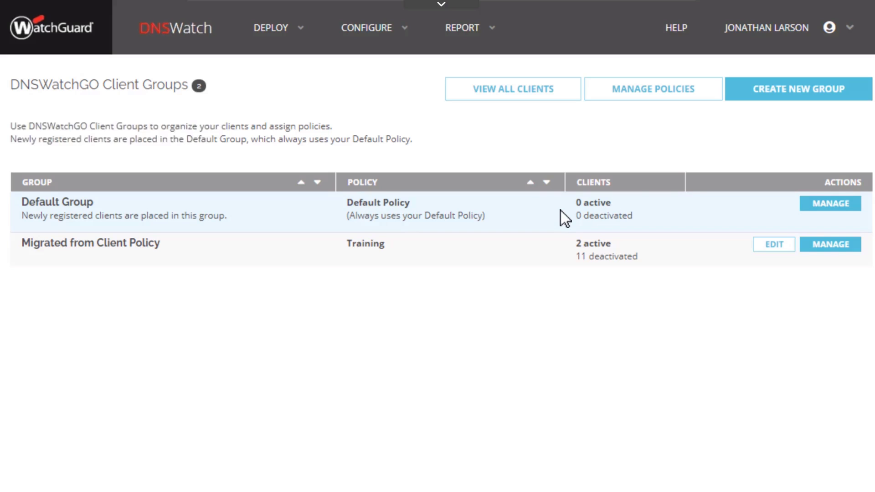
Create a client group named 'Sales Team' using the Sales Team content filtering policy.
left_click(800, 96)
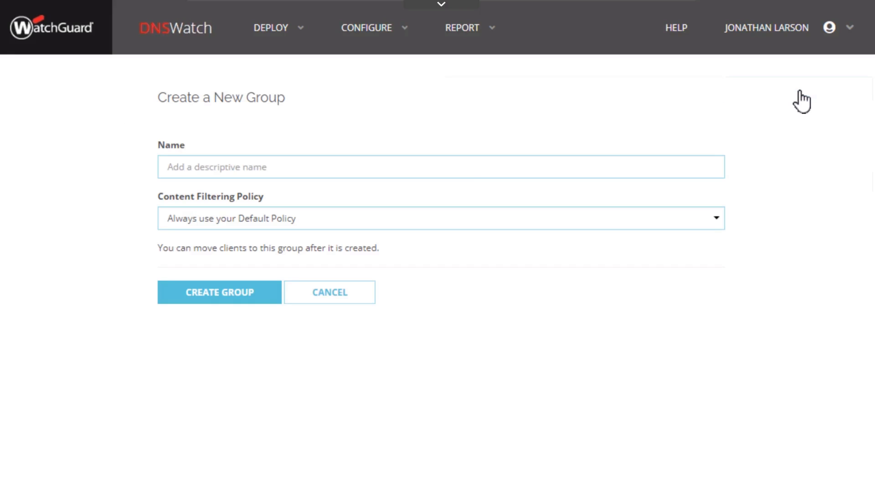
left_click(306, 166)
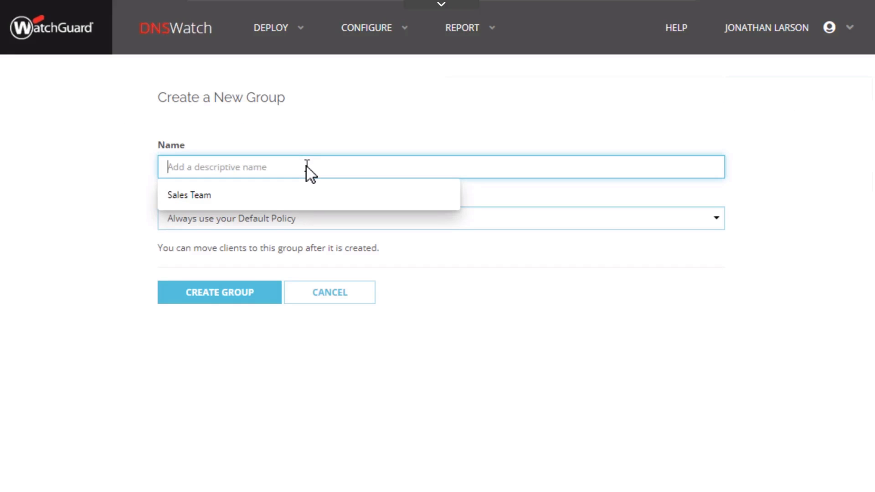
left_click(267, 195)
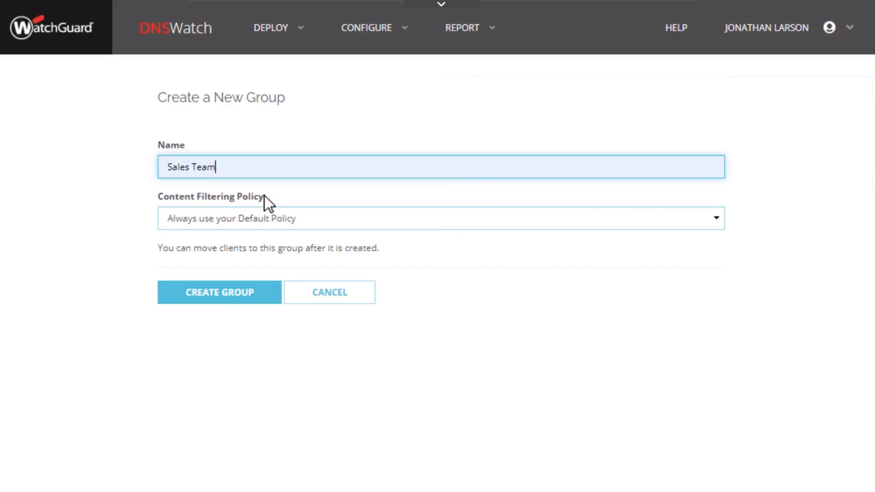
left_click(346, 218)
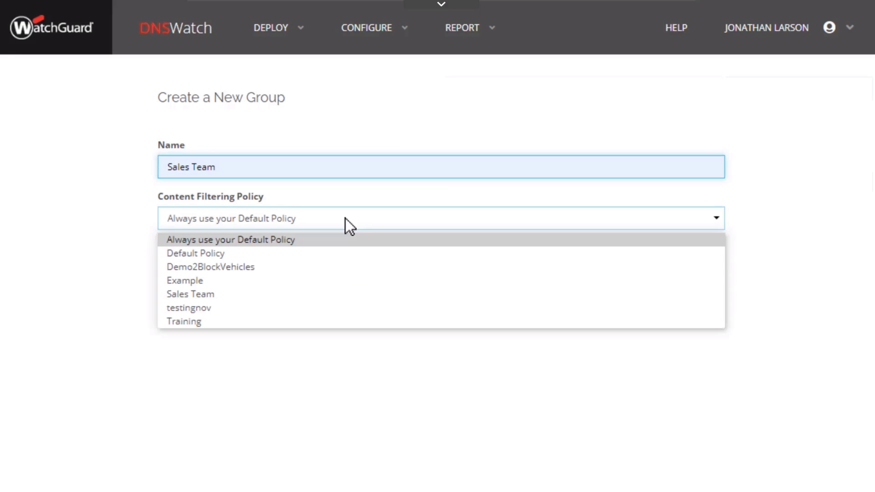
left_click(189, 295)
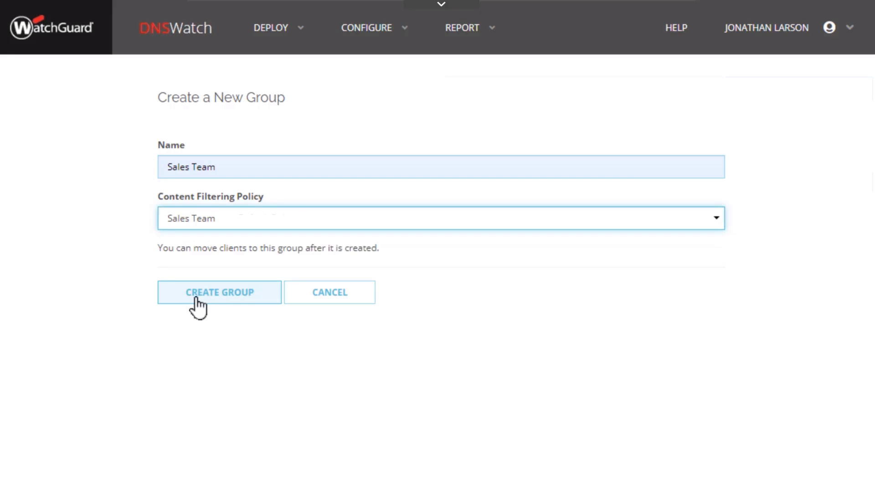
left_click(210, 298)
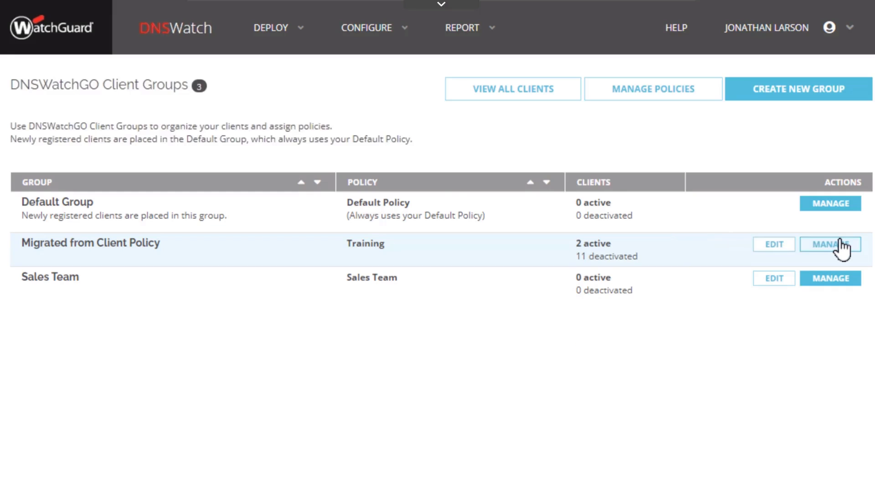
Move both clients, including WIN10-STU10, from Migrated from Client Policy into Sales Team.
left_click(840, 246)
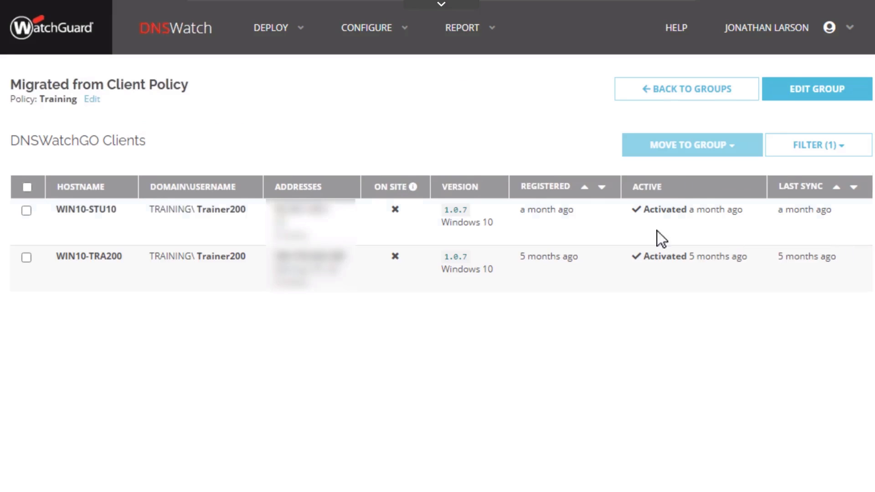
left_click(28, 187)
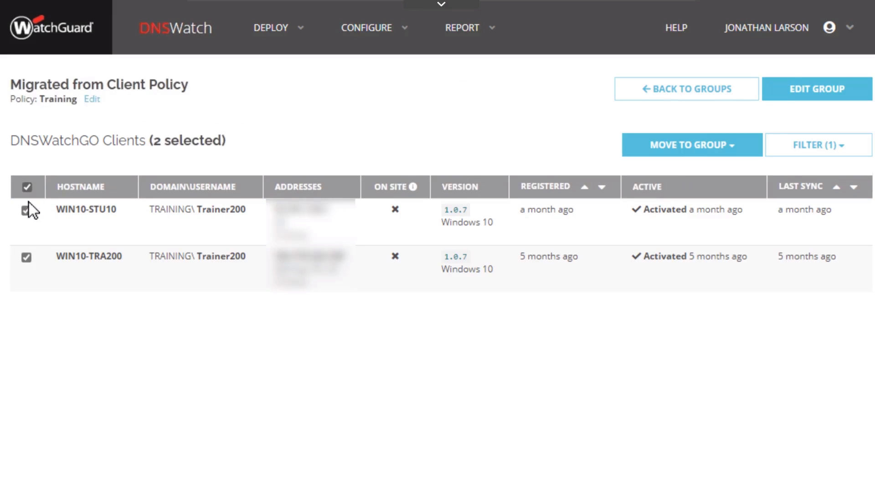
left_click(26, 210)
left_click(26, 211)
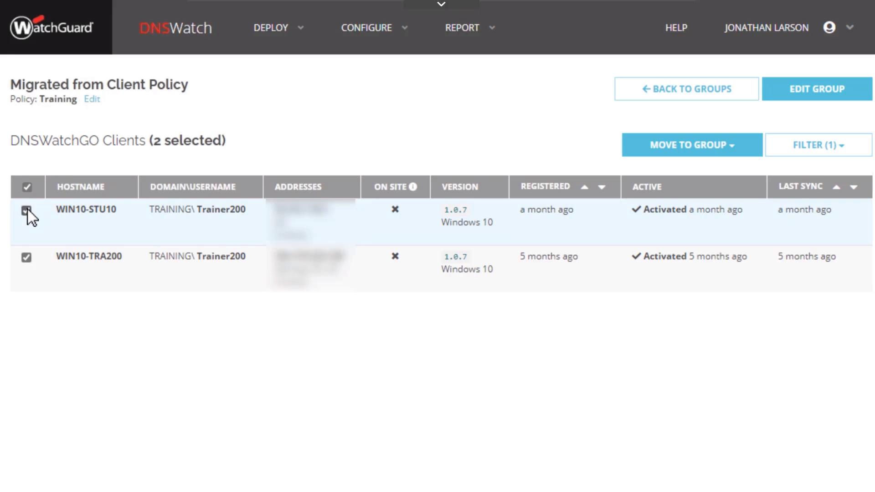
left_click(710, 152)
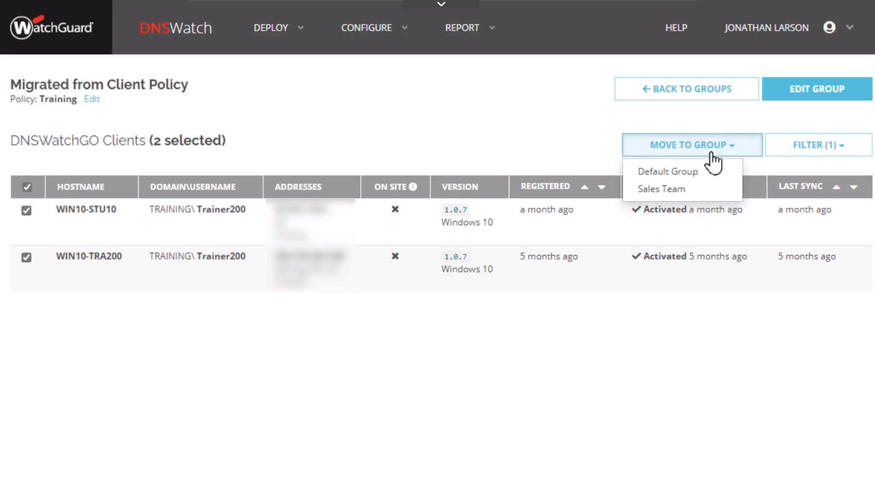
left_click(661, 189)
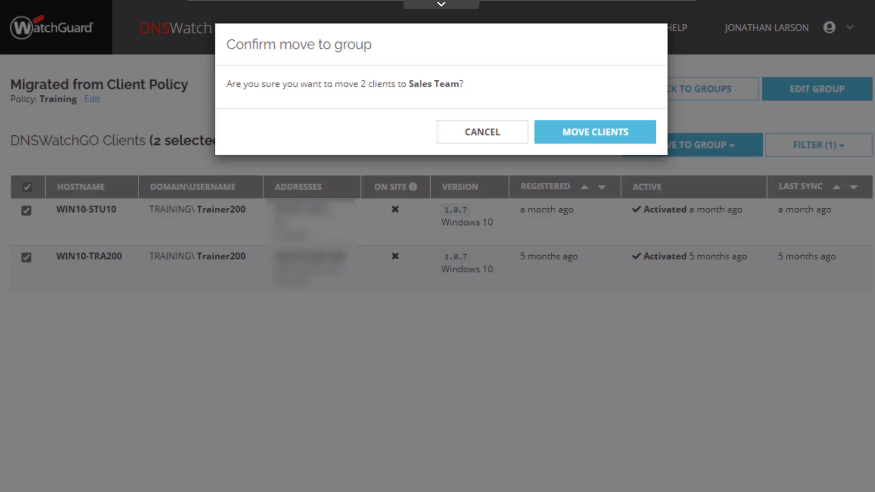
left_click(605, 138)
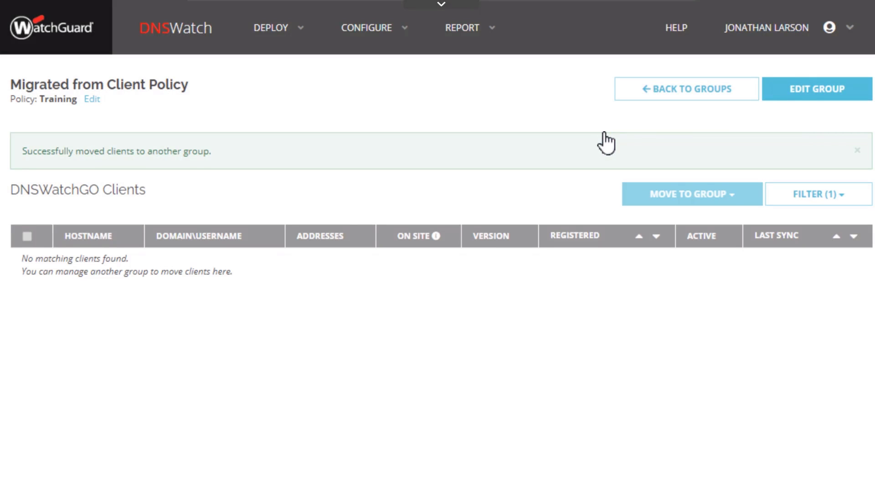
left_click(691, 94)
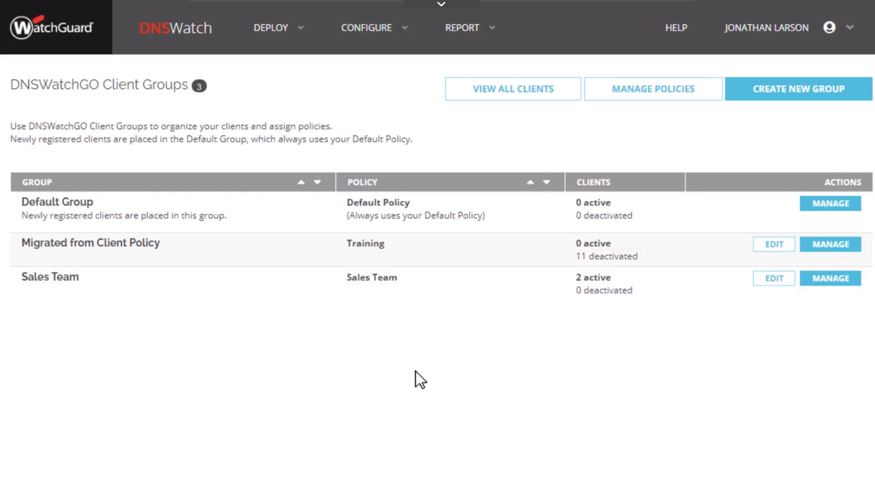
left_click(373, 33)
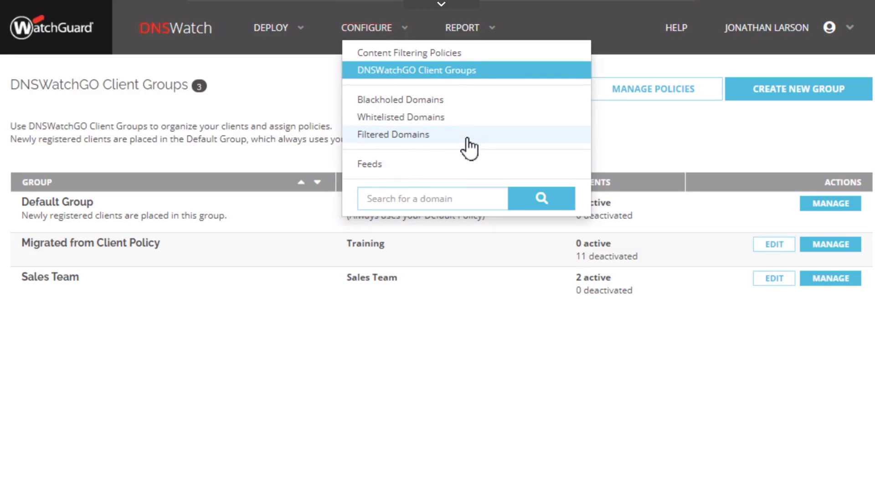
left_click(412, 55)
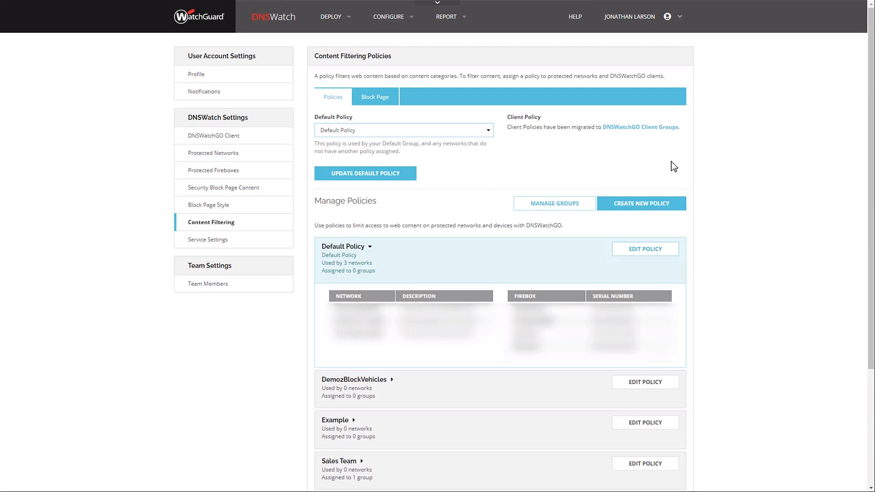
left_click(625, 129)
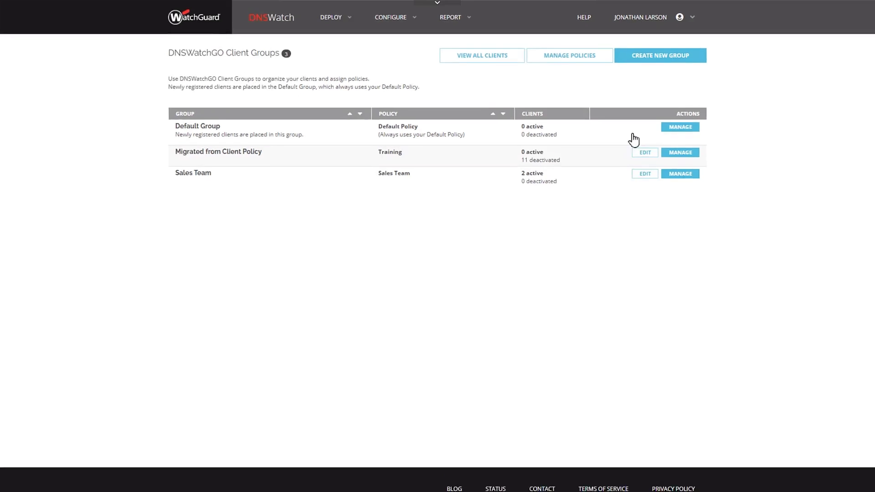